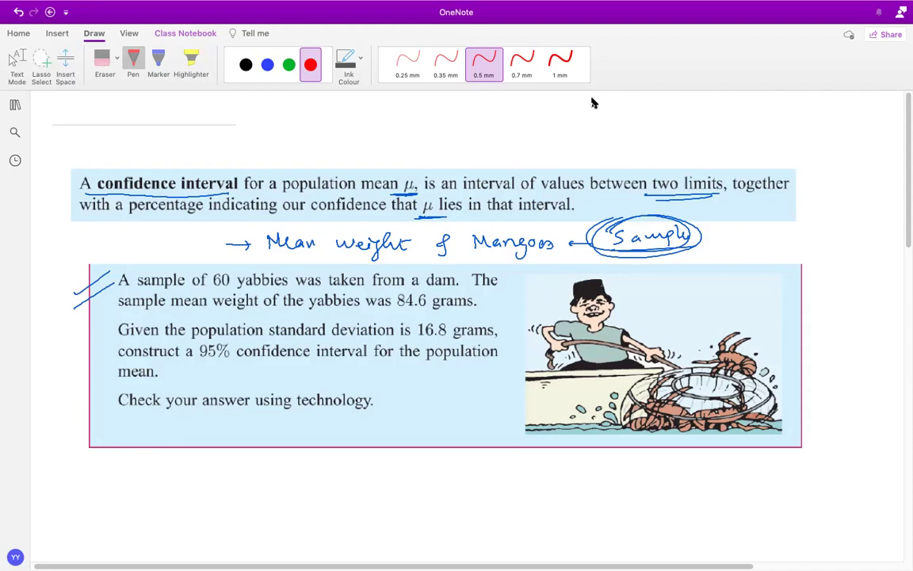
Clear the old ink, then underline 84.6, 16.8, 95% and the word technology
{"action": "key", "text": "super+z"}
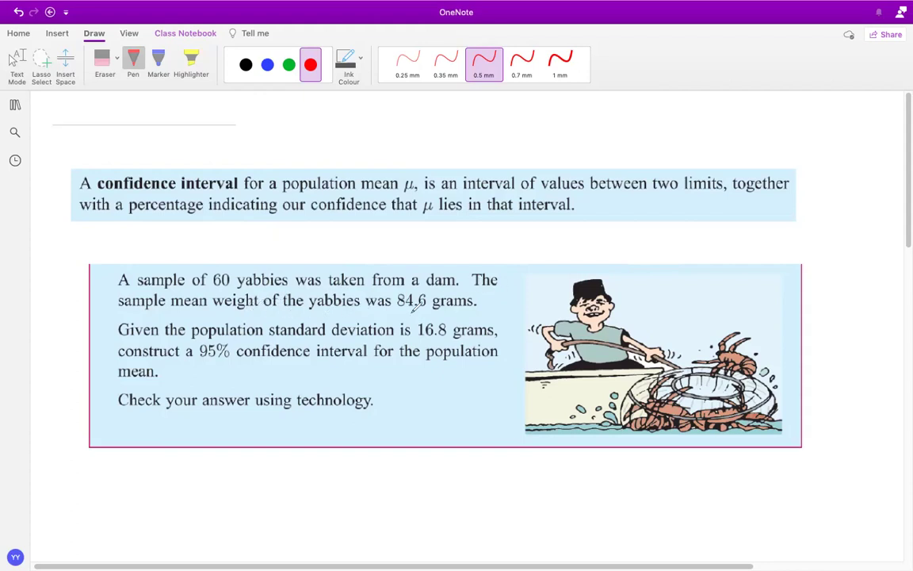
{"action": "left_click_drag", "start_coordinate": [398, 313], "coordinate": [425, 313]}
{"action": "left_click_drag", "start_coordinate": [417, 343], "coordinate": [445, 344]}
{"action": "left_click_drag", "start_coordinate": [222, 362], "coordinate": [194, 362]}
{"action": "left_click_drag", "start_coordinate": [357, 413], "coordinate": [299, 413]}
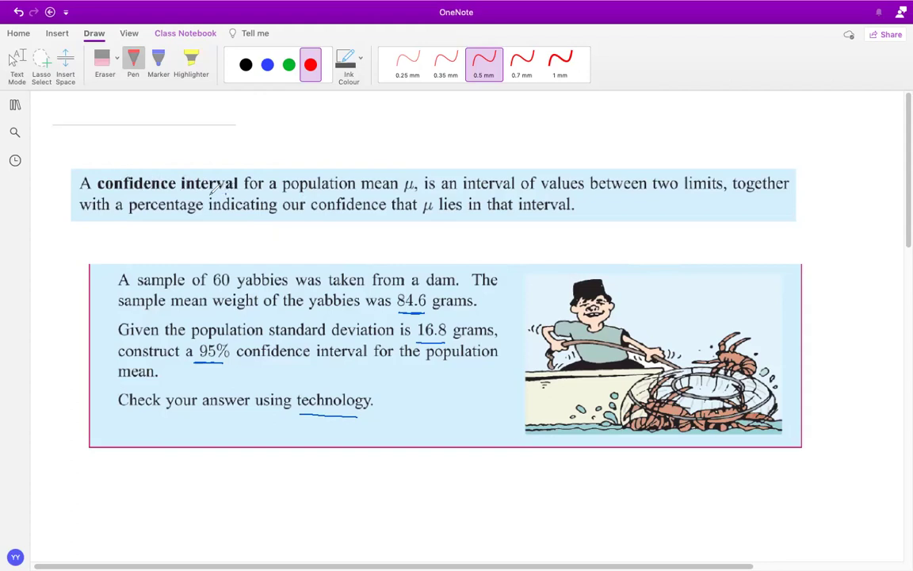
Underline 'confidence interval' and the first μ, brace the problem text, and circle 95%
{"action": "left_click_drag", "start_coordinate": [236, 192], "coordinate": [147, 192]}
{"action": "left_click_drag", "start_coordinate": [111, 271], "coordinate": [100, 374]}
{"action": "mouse_move", "coordinate": [496, 270]}
{"action": "left_mouse_down"}
{"action": "mouse_move", "coordinate": [523, 327]}
{"action": "mouse_move", "coordinate": [517, 413]}
{"action": "left_mouse_up"}
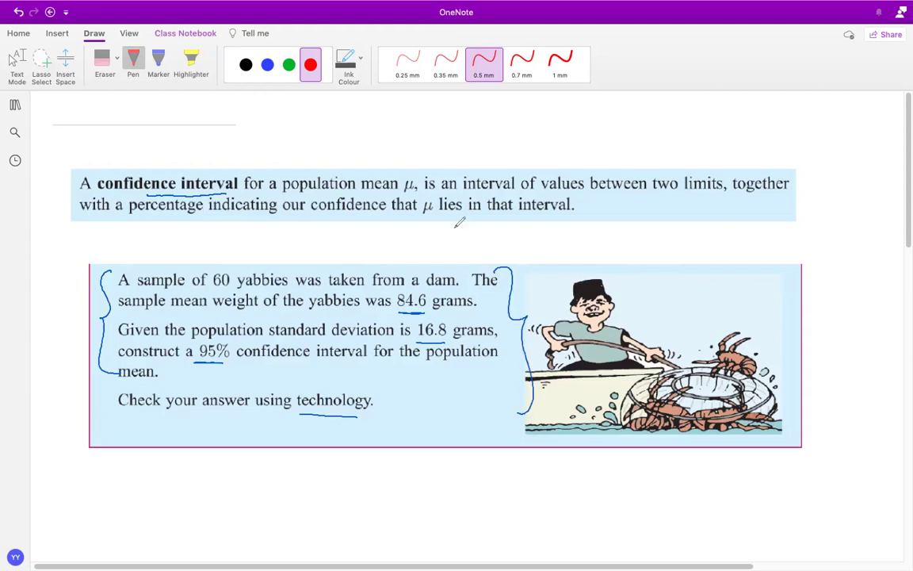
{"action": "left_click_drag", "start_coordinate": [405, 191], "coordinate": [417, 189]}
{"action": "left_click_drag", "start_coordinate": [224, 339], "coordinate": [231, 349]}
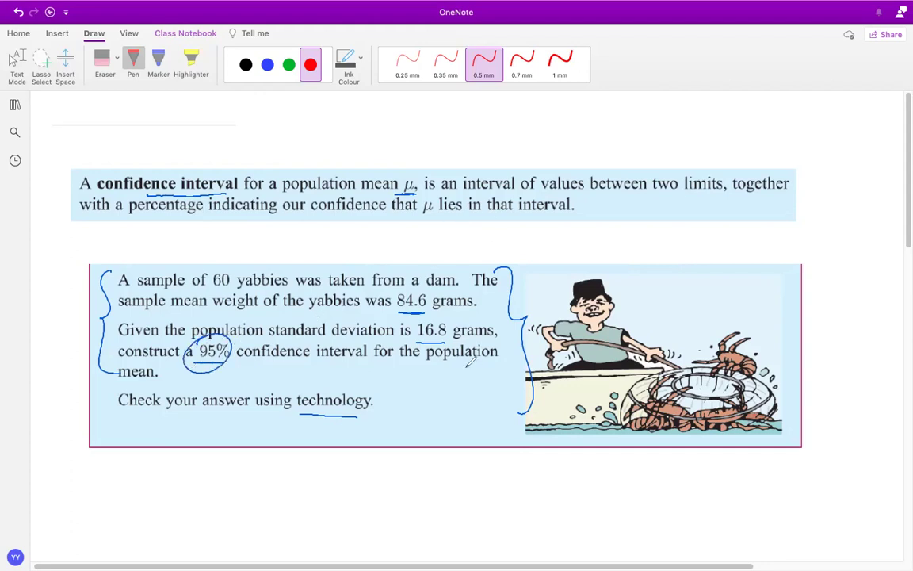
Mark the second μ, underline population mean and sample of 60, and write [a, b]
{"action": "left_click_drag", "start_coordinate": [415, 220], "coordinate": [437, 219]}
{"action": "left_click_drag", "start_coordinate": [414, 202], "coordinate": [412, 206]}
{"action": "left_click_drag", "start_coordinate": [329, 190], "coordinate": [282, 190]}
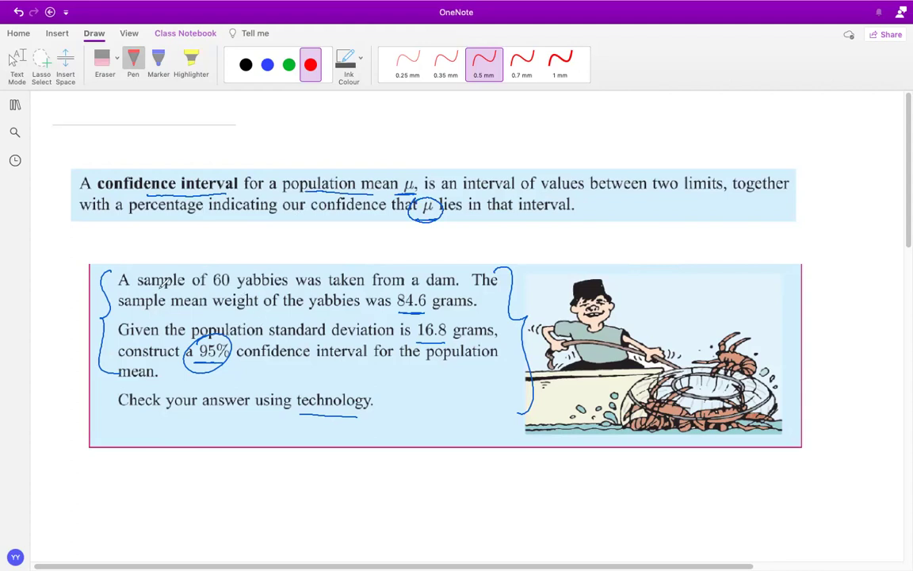
{"action": "left_click_drag", "start_coordinate": [230, 287], "coordinate": [156, 287]}
{"action": "mouse_move", "coordinate": [363, 234]}
{"action": "left_mouse_down"}
{"action": "mouse_move", "coordinate": [363, 259]}
{"action": "mouse_move", "coordinate": [380, 256]}
{"action": "left_mouse_up"}
{"action": "mouse_move", "coordinate": [412, 236]}
{"action": "left_mouse_down"}
{"action": "mouse_move", "coordinate": [412, 252]}
{"action": "mouse_move", "coordinate": [431, 261]}
{"action": "left_mouse_up"}
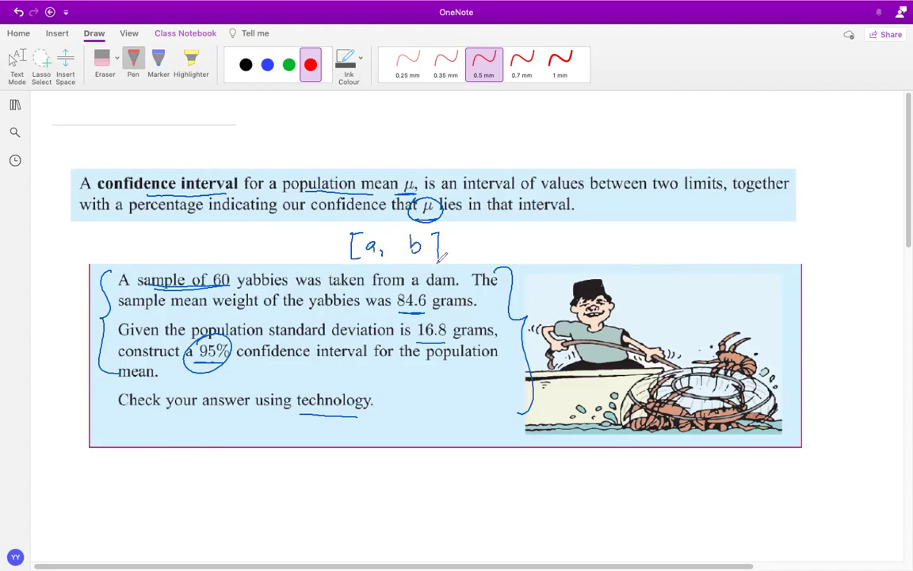
Draw an arrow from μ to [a, b] and write X ~ N(μ, σ²)
{"action": "left_click_drag", "start_coordinate": [402, 218], "coordinate": [393, 228]}
{"action": "left_click_drag", "start_coordinate": [89, 466], "coordinate": [105, 482]}
{"action": "mouse_move", "coordinate": [104, 466]}
{"action": "left_mouse_down"}
{"action": "mouse_move", "coordinate": [139, 467]}
{"action": "mouse_move", "coordinate": [147, 476]}
{"action": "mouse_move", "coordinate": [156, 467]}
{"action": "mouse_move", "coordinate": [170, 480]}
{"action": "mouse_move", "coordinate": [197, 470]}
{"action": "left_mouse_up"}
{"action": "mouse_move", "coordinate": [211, 475]}
{"action": "left_mouse_down"}
{"action": "mouse_move", "coordinate": [209, 486]}
{"action": "mouse_move", "coordinate": [243, 470]}
{"action": "mouse_move", "coordinate": [262, 473]}
{"action": "left_mouse_up"}
{"action": "left_click_drag", "start_coordinate": [256, 464], "coordinate": [254, 493]}
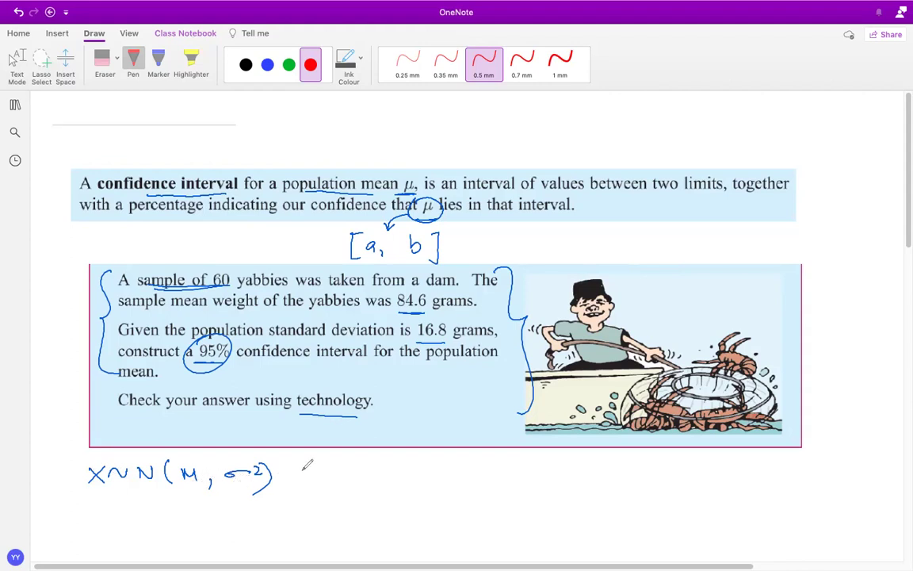
Write a circled x̄ with arrows leading to it from the X line
{"action": "mouse_move", "coordinate": [355, 465]}
{"action": "left_mouse_down"}
{"action": "mouse_move", "coordinate": [367, 477]}
{"action": "mouse_move", "coordinate": [355, 477]}
{"action": "left_mouse_up"}
{"action": "left_click_drag", "start_coordinate": [349, 462], "coordinate": [370, 461]}
{"action": "mouse_move", "coordinate": [159, 450]}
{"action": "left_mouse_down"}
{"action": "mouse_move", "coordinate": [298, 426]}
{"action": "mouse_move", "coordinate": [333, 431]}
{"action": "left_mouse_up"}
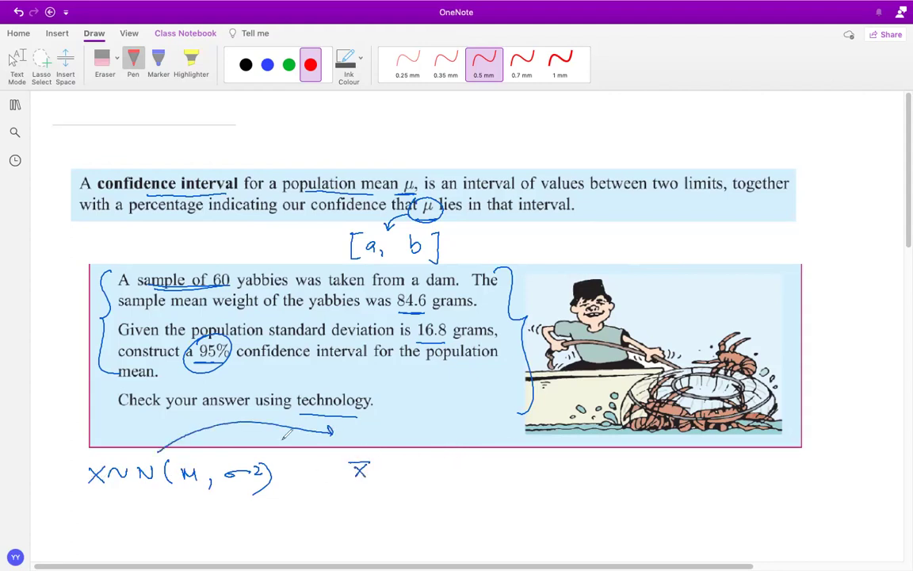
{"action": "left_click_drag", "start_coordinate": [159, 453], "coordinate": [349, 441]}
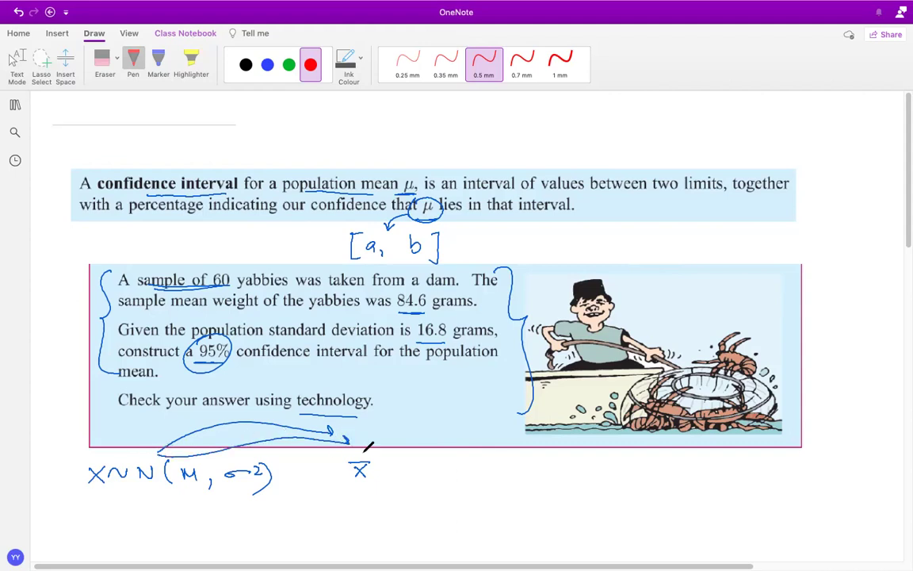
{"action": "left_click_drag", "start_coordinate": [343, 453], "coordinate": [340, 456]}
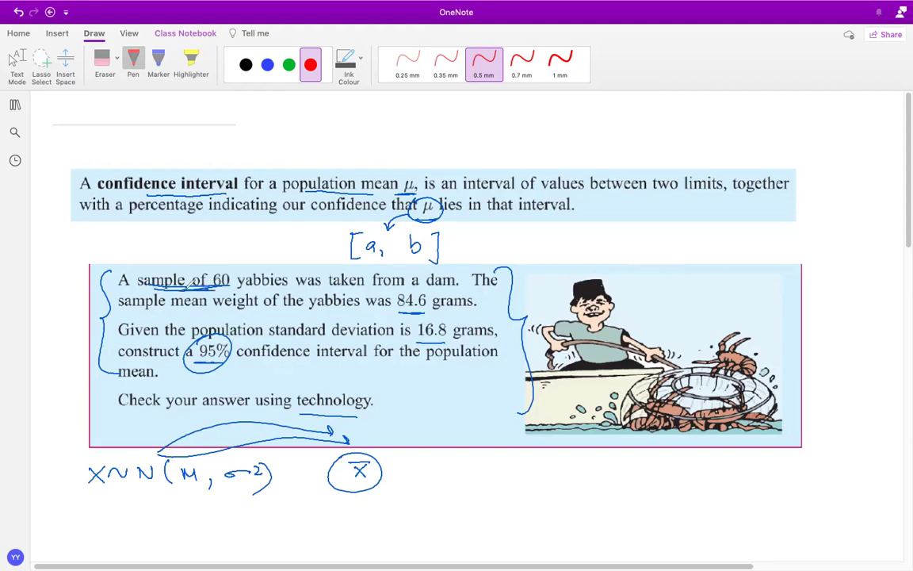
Complete x̄ ~ N(μ, σ²/n), then undo all the ink
{"action": "mouse_move", "coordinate": [391, 474]}
{"action": "left_mouse_down"}
{"action": "mouse_move", "coordinate": [417, 459]}
{"action": "mouse_move", "coordinate": [440, 466]}
{"action": "mouse_move", "coordinate": [437, 474]}
{"action": "mouse_move", "coordinate": [469, 456]}
{"action": "mouse_move", "coordinate": [487, 472]}
{"action": "mouse_move", "coordinate": [463, 471]}
{"action": "mouse_move", "coordinate": [497, 470]}
{"action": "mouse_move", "coordinate": [470, 472]}
{"action": "mouse_move", "coordinate": [501, 476]}
{"action": "left_mouse_up"}
{"action": "left_click_drag", "start_coordinate": [512, 478], "coordinate": [507, 490]}
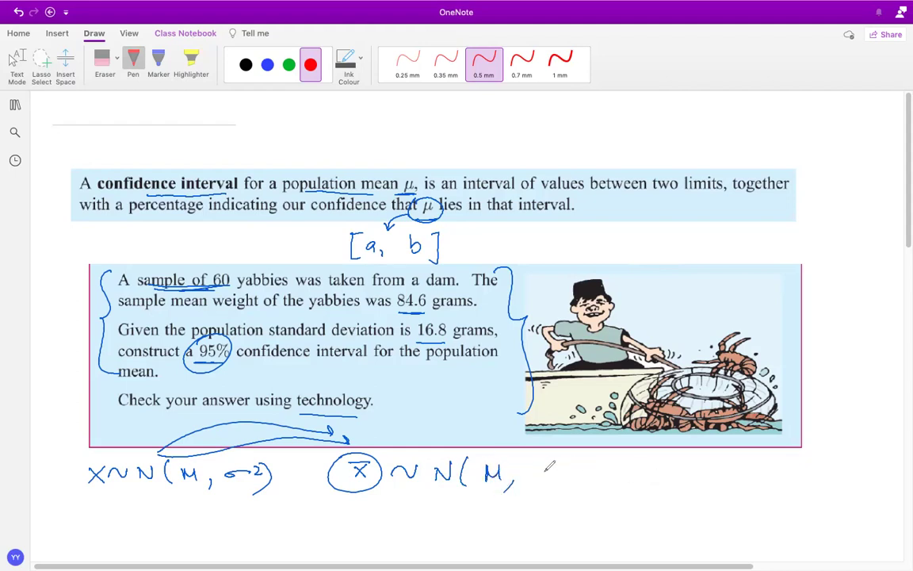
{"action": "mouse_move", "coordinate": [555, 468]}
{"action": "left_mouse_down"}
{"action": "mouse_move", "coordinate": [601, 471]}
{"action": "mouse_move", "coordinate": [590, 478]}
{"action": "left_mouse_up"}
{"action": "left_click_drag", "start_coordinate": [560, 489], "coordinate": [572, 499]}
{"action": "left_click_drag", "start_coordinate": [602, 452], "coordinate": [604, 496]}
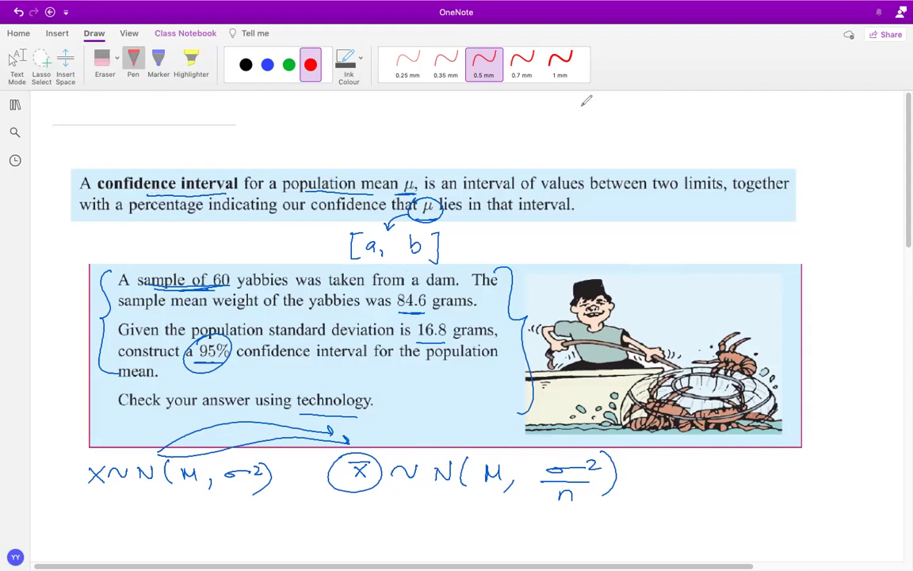
{"action": "key", "text": "super+z"}
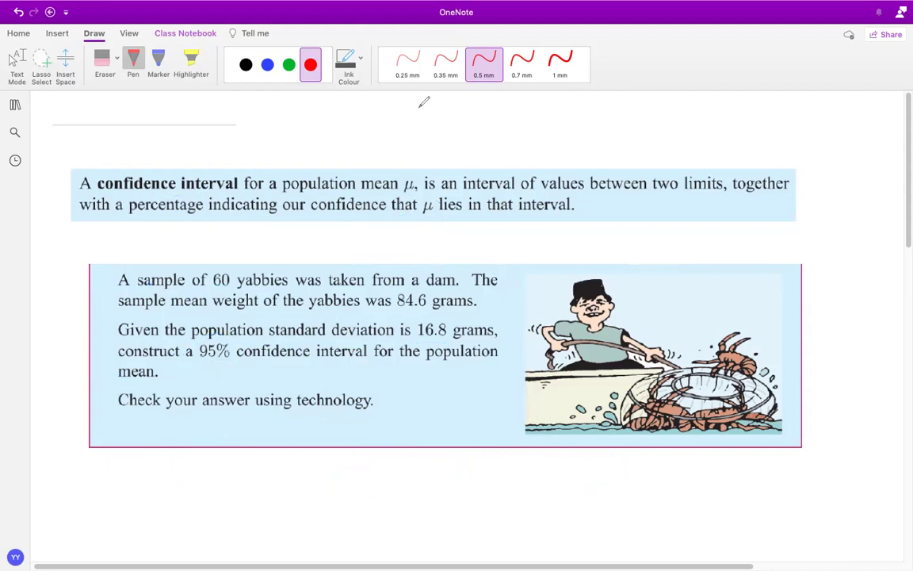
Write x̄ < μ below the problem box
{"action": "scroll", "coordinate": [405, 396], "scroll_direction": "down", "scroll_amount": 5}
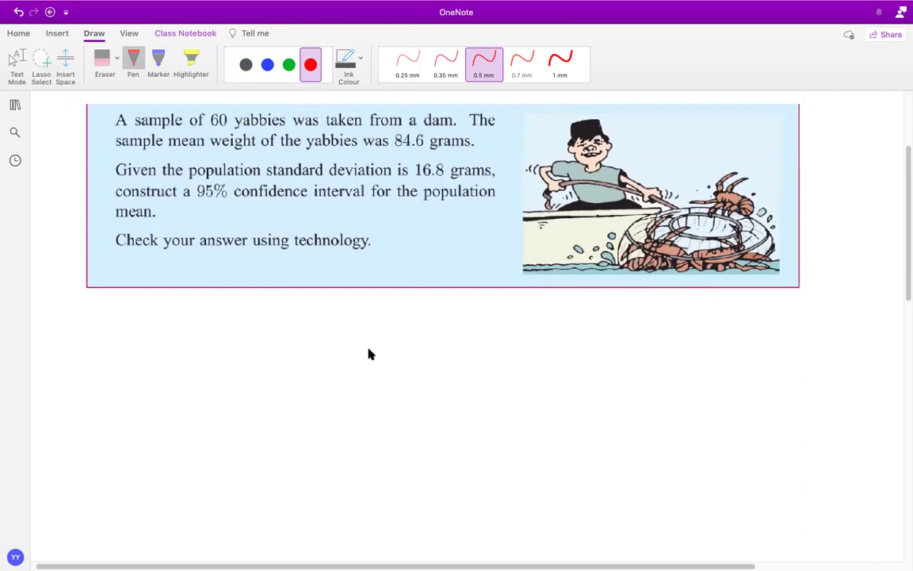
{"action": "mouse_move", "coordinate": [373, 325]}
{"action": "left_mouse_down"}
{"action": "mouse_move", "coordinate": [389, 332]}
{"action": "mouse_move", "coordinate": [364, 341]}
{"action": "left_mouse_up"}
{"action": "mouse_move", "coordinate": [217, 326]}
{"action": "left_mouse_down"}
{"action": "mouse_move", "coordinate": [228, 338]}
{"action": "mouse_move", "coordinate": [217, 339]}
{"action": "mouse_move", "coordinate": [231, 320]}
{"action": "left_mouse_up"}
Underline 84.6 and 16.8 and write x̄ ~ N(84.6, 16.8²/60)
{"action": "mouse_move", "coordinate": [428, 148]}
{"action": "left_mouse_down"}
{"action": "mouse_move", "coordinate": [391, 149]}
{"action": "mouse_move", "coordinate": [394, 131]}
{"action": "left_mouse_up"}
{"action": "mouse_move", "coordinate": [238, 270]}
{"action": "left_mouse_down"}
{"action": "mouse_move", "coordinate": [241, 260]}
{"action": "mouse_move", "coordinate": [329, 269]}
{"action": "mouse_move", "coordinate": [347, 253]}
{"action": "mouse_move", "coordinate": [346, 265]}
{"action": "mouse_move", "coordinate": [428, 260]}
{"action": "left_mouse_up"}
{"action": "left_click_drag", "start_coordinate": [414, 180], "coordinate": [442, 180]}
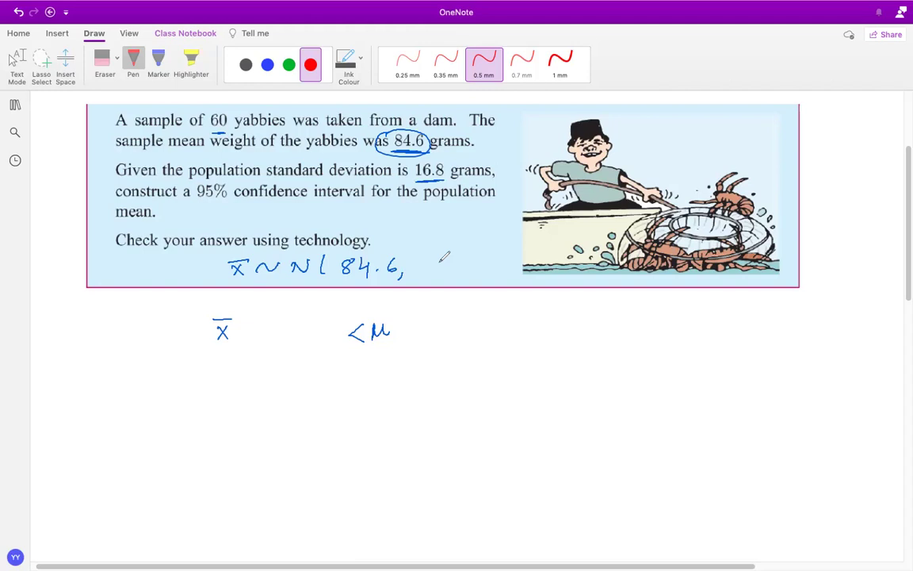
{"action": "left_click_drag", "start_coordinate": [442, 249], "coordinate": [443, 263]}
{"action": "mouse_move", "coordinate": [455, 249]}
{"action": "left_mouse_down"}
{"action": "mouse_move", "coordinate": [485, 243]}
{"action": "mouse_move", "coordinate": [474, 266]}
{"action": "mouse_move", "coordinate": [434, 268]}
{"action": "mouse_move", "coordinate": [454, 287]}
{"action": "left_mouse_up"}
{"action": "left_click_drag", "start_coordinate": [466, 279], "coordinate": [465, 280]}
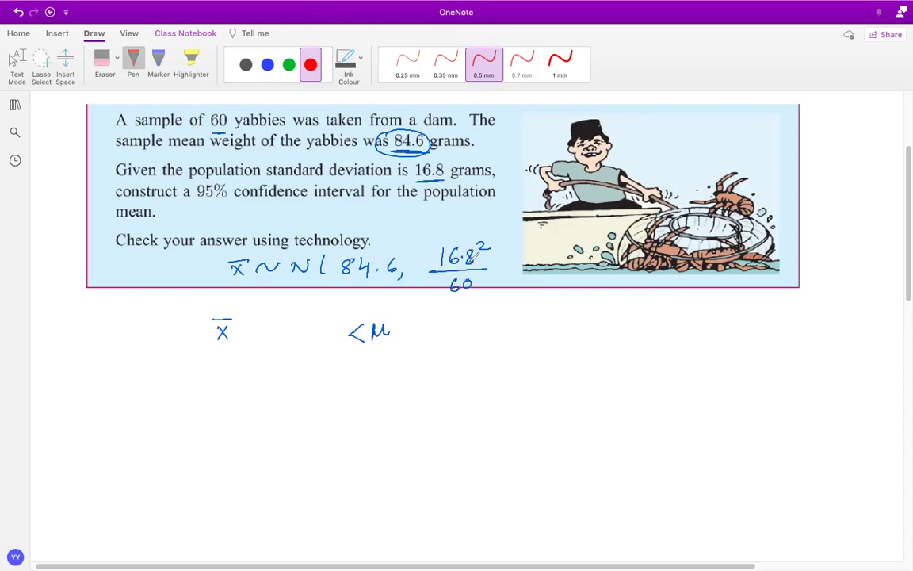
{"action": "left_click_drag", "start_coordinate": [492, 233], "coordinate": [484, 298]}
{"action": "left_click_drag", "start_coordinate": [327, 258], "coordinate": [326, 285]}
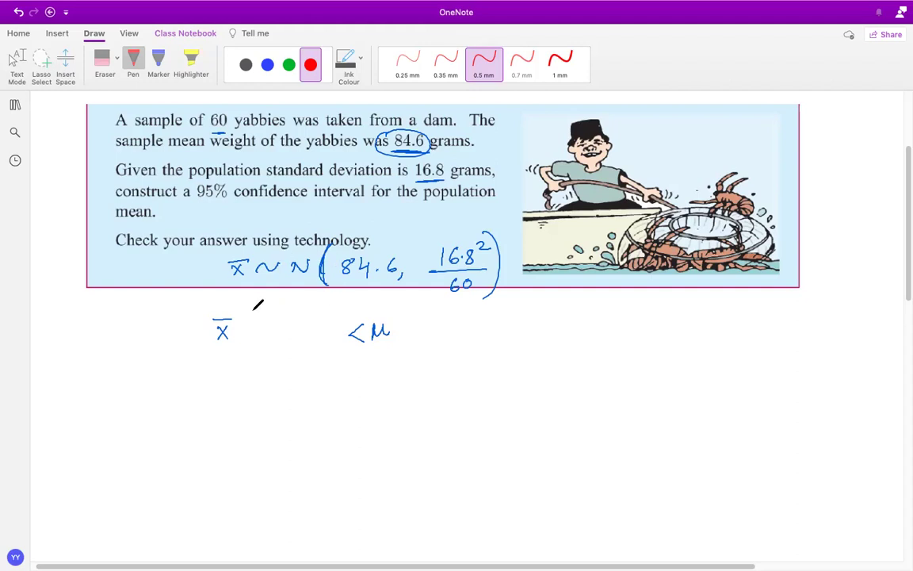
Complete x̄ − zσ/√n < μ < x̄ + zσ/√n, circle the z and mark 95%
{"action": "mouse_move", "coordinate": [243, 339]}
{"action": "left_mouse_down"}
{"action": "mouse_move", "coordinate": [285, 327]}
{"action": "mouse_move", "coordinate": [284, 339]}
{"action": "mouse_move", "coordinate": [318, 322]}
{"action": "left_mouse_up"}
{"action": "mouse_move", "coordinate": [268, 347]}
{"action": "left_mouse_down"}
{"action": "mouse_move", "coordinate": [311, 346]}
{"action": "mouse_move", "coordinate": [309, 366]}
{"action": "left_mouse_up"}
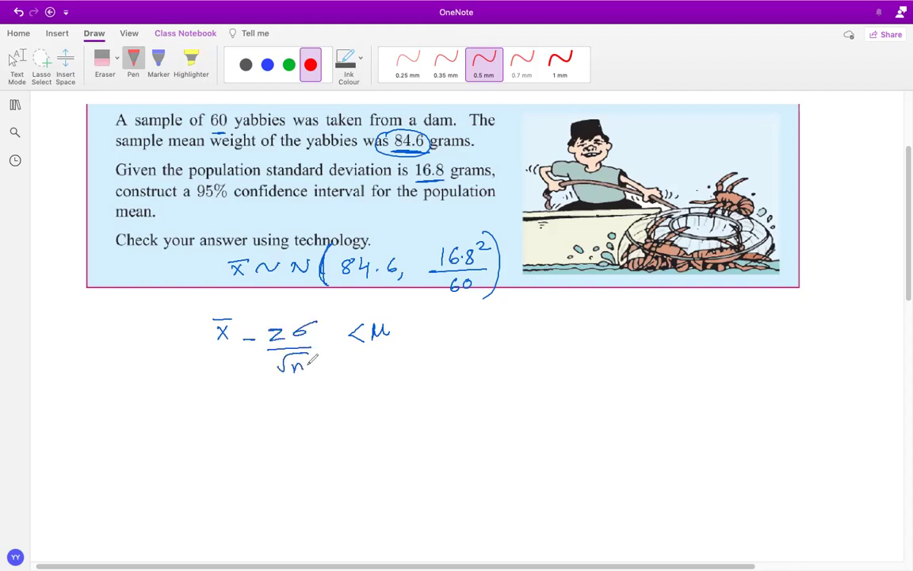
{"action": "mouse_move", "coordinate": [428, 322]}
{"action": "left_mouse_down"}
{"action": "mouse_move", "coordinate": [428, 342]}
{"action": "mouse_move", "coordinate": [466, 335]}
{"action": "left_mouse_up"}
{"action": "left_click_drag", "start_coordinate": [466, 321], "coordinate": [454, 335]}
{"action": "mouse_move", "coordinate": [452, 316]}
{"action": "left_mouse_down"}
{"action": "mouse_move", "coordinate": [482, 330]}
{"action": "mouse_move", "coordinate": [522, 324]}
{"action": "mouse_move", "coordinate": [511, 325]}
{"action": "mouse_move", "coordinate": [524, 334]}
{"action": "mouse_move", "coordinate": [548, 344]}
{"action": "left_mouse_up"}
{"action": "mouse_move", "coordinate": [509, 358]}
{"action": "left_mouse_down"}
{"action": "mouse_move", "coordinate": [532, 355]}
{"action": "mouse_move", "coordinate": [512, 358]}
{"action": "left_mouse_up"}
{"action": "left_click_drag", "start_coordinate": [519, 370], "coordinate": [530, 370]}
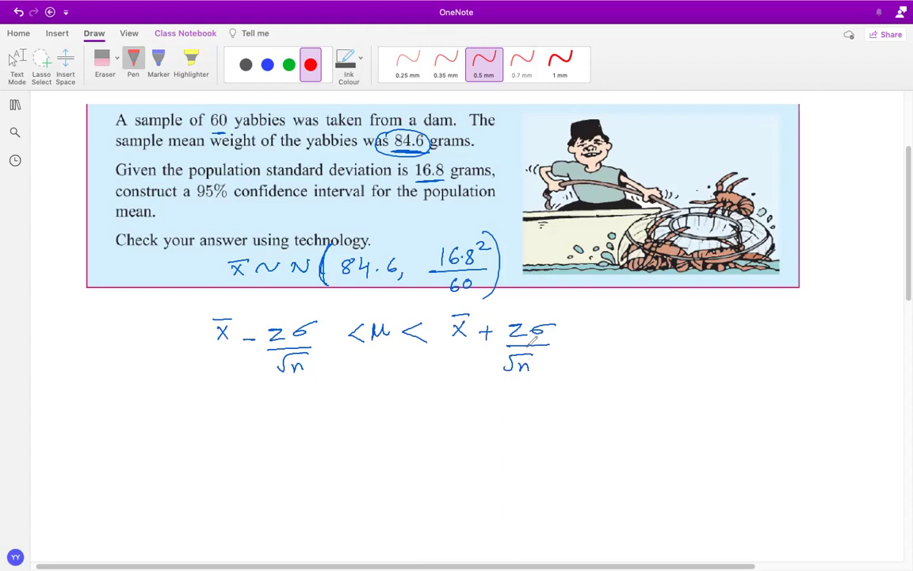
{"action": "left_click_drag", "start_coordinate": [507, 315], "coordinate": [504, 317]}
{"action": "mouse_move", "coordinate": [191, 188]}
{"action": "left_mouse_down"}
{"action": "mouse_move", "coordinate": [182, 204]}
{"action": "mouse_move", "coordinate": [230, 183]}
{"action": "left_mouse_up"}
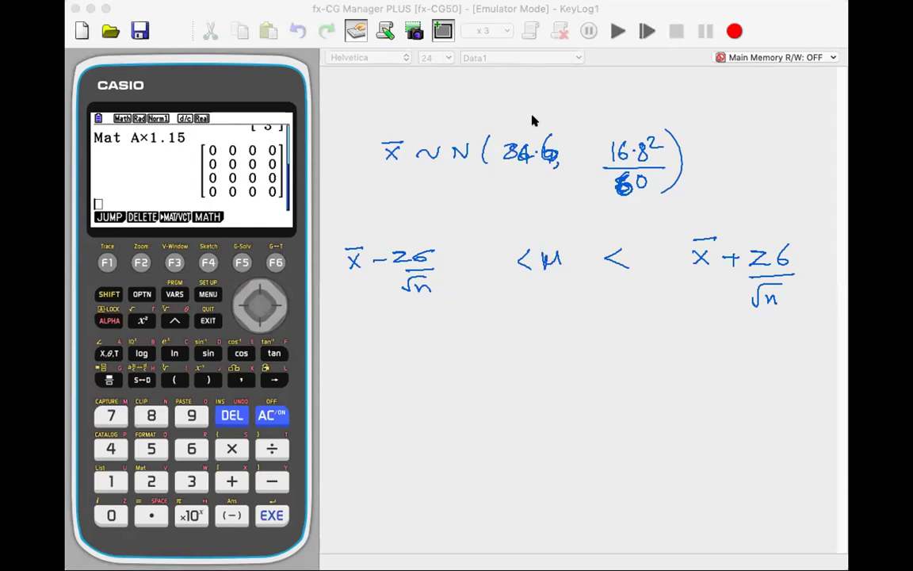
Underline 84.6, tick x̄, σ and √n in both bounds, and circle the upper z
{"action": "left_click_drag", "start_coordinate": [553, 175], "coordinate": [511, 178]}
{"action": "left_click_drag", "start_coordinate": [434, 250], "coordinate": [442, 244]}
{"action": "left_click_drag", "start_coordinate": [442, 288], "coordinate": [451, 280]}
{"action": "left_click_drag", "start_coordinate": [784, 232], "coordinate": [794, 227]}
{"action": "left_click_drag", "start_coordinate": [793, 287], "coordinate": [804, 277]}
{"action": "left_click_drag", "start_coordinate": [712, 222], "coordinate": [726, 209]}
{"action": "mouse_move", "coordinate": [759, 238]}
{"action": "left_mouse_down"}
{"action": "mouse_move", "coordinate": [742, 260]}
{"action": "mouse_move", "coordinate": [759, 252]}
{"action": "left_mouse_up"}
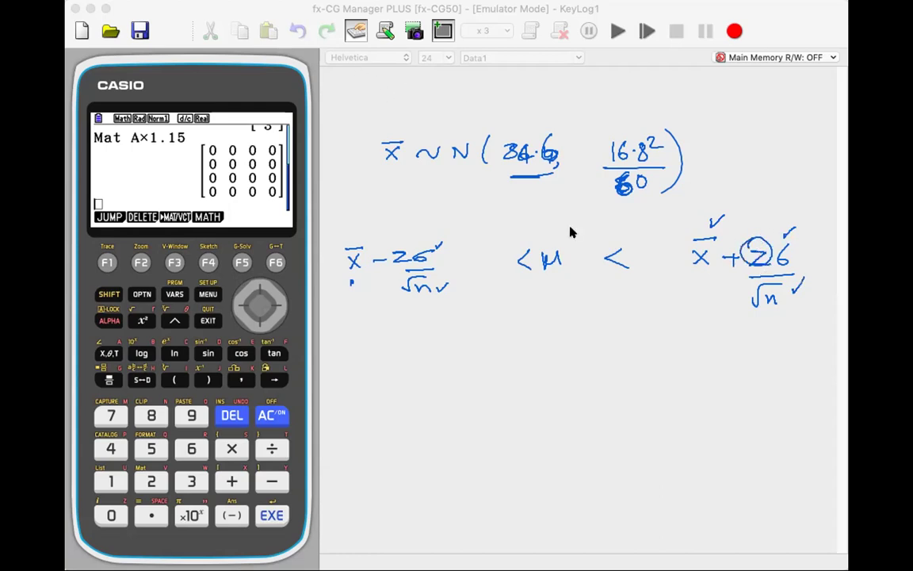
Open the calculator's Statistics mode and its Inverse Normal distribution function
{"action": "left_click", "coordinate": [208, 294]}
{"action": "left_click", "coordinate": [279, 303]}
{"action": "key", "text": "Return"}
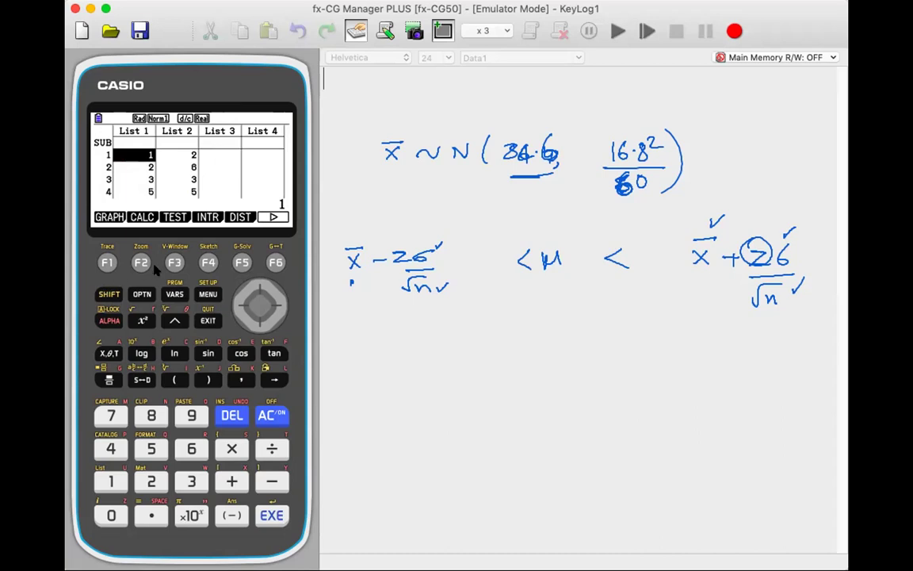
{"action": "left_click", "coordinate": [235, 262]}
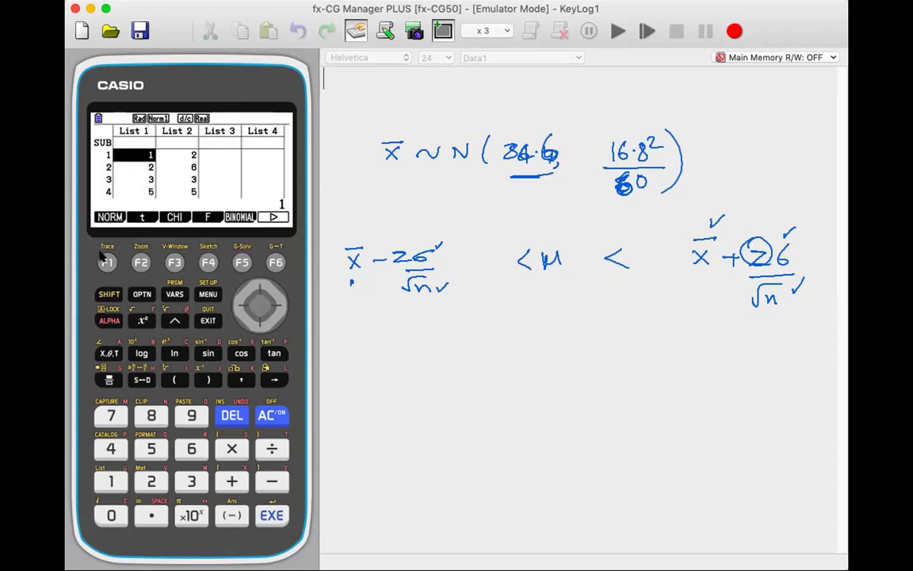
{"action": "left_click", "coordinate": [107, 262]}
{"action": "left_click", "coordinate": [173, 262]}
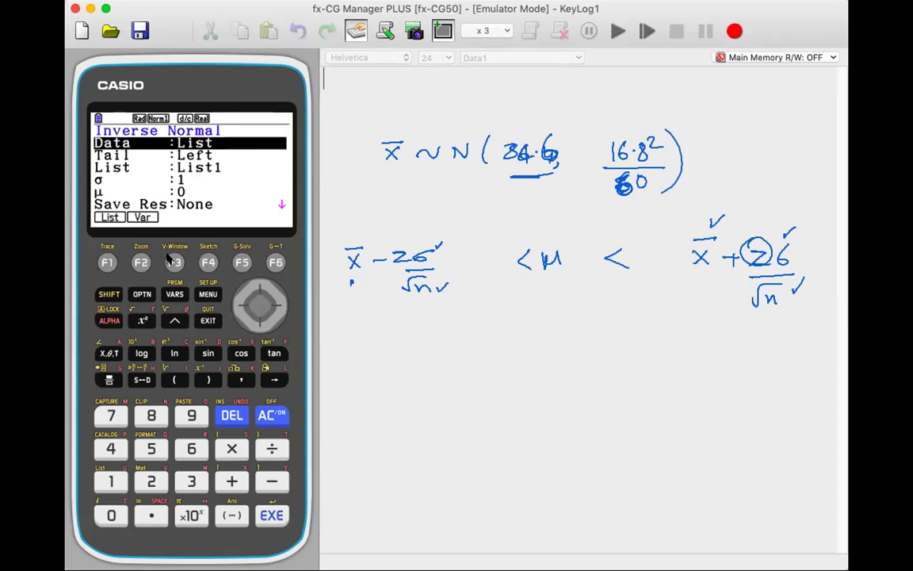
Set Data to Variable, Tail to Central and Area to 0.95, then calculate z = ±1.959964
{"action": "key", "text": "Down"}
{"action": "key", "text": "Up"}
{"action": "left_click", "coordinate": [137, 264]}
{"action": "key", "text": "Down"}
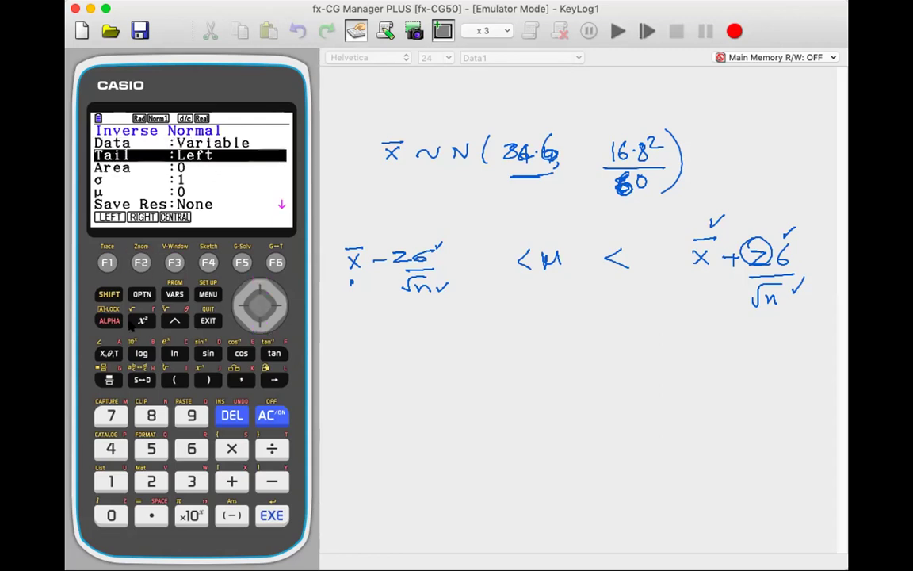
{"action": "left_click", "coordinate": [172, 262]}
{"action": "key", "text": "Down"}
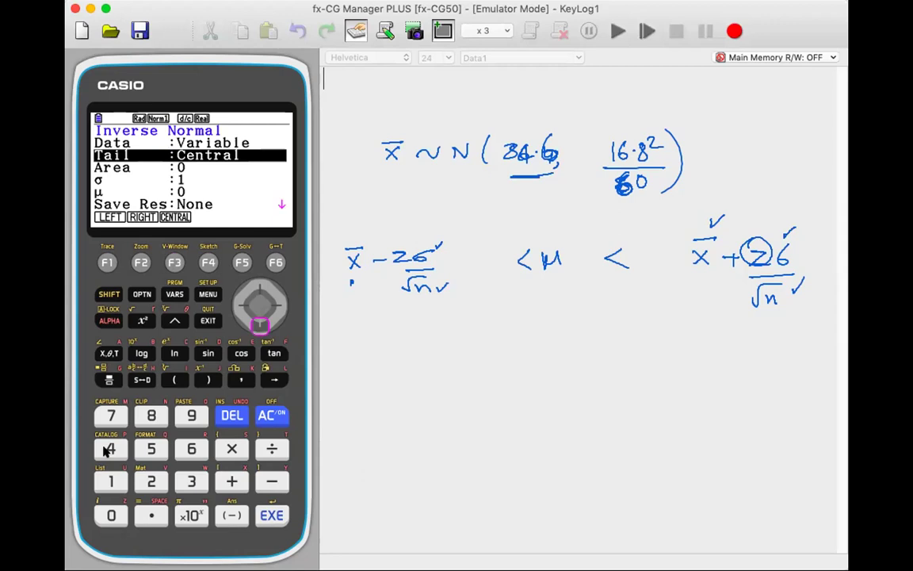
{"action": "left_click", "coordinate": [111, 515]}
{"action": "left_click", "coordinate": [151, 515]}
{"action": "left_click", "coordinate": [191, 415]}
{"action": "key", "text": "Return"}
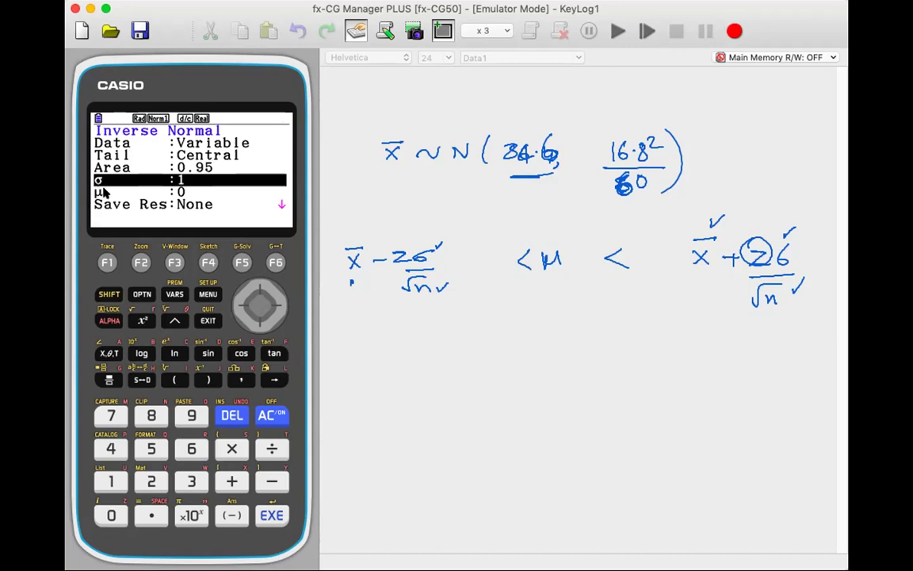
{"action": "key", "text": "Return"}
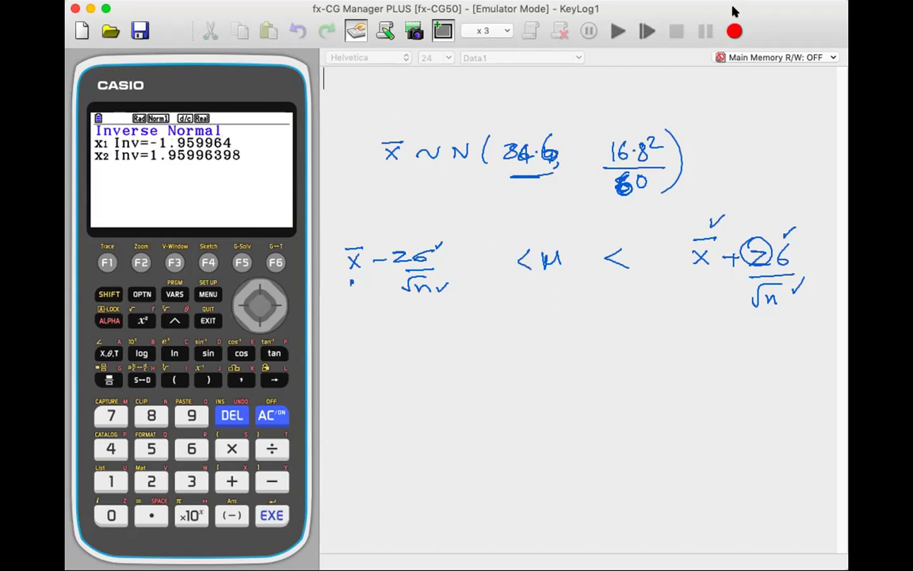
Write z = 1.9599 and its rounded value z = 1.96
{"action": "left_click_drag", "start_coordinate": [498, 311], "coordinate": [547, 309]}
{"action": "left_click_drag", "start_coordinate": [536, 316], "coordinate": [547, 317]}
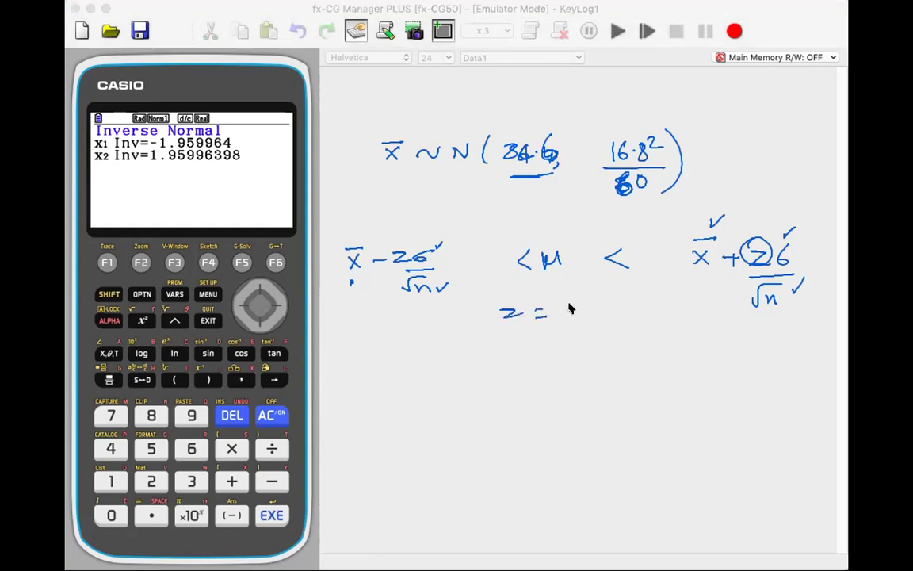
{"action": "left_click", "coordinate": [588, 314]}
{"action": "mouse_move", "coordinate": [606, 310]}
{"action": "left_mouse_down"}
{"action": "mouse_move", "coordinate": [604, 322]}
{"action": "mouse_move", "coordinate": [648, 322]}
{"action": "left_mouse_up"}
{"action": "left_click_drag", "start_coordinate": [662, 310], "coordinate": [659, 315]}
{"action": "left_click_drag", "start_coordinate": [519, 348], "coordinate": [567, 348]}
{"action": "left_click_drag", "start_coordinate": [552, 355], "coordinate": [567, 355]}
{"action": "mouse_move", "coordinate": [587, 344]}
{"action": "left_mouse_down"}
{"action": "mouse_move", "coordinate": [586, 358]}
{"action": "mouse_move", "coordinate": [617, 358]}
{"action": "left_mouse_up"}
{"action": "left_click_drag", "start_coordinate": [638, 340], "coordinate": [632, 349]}
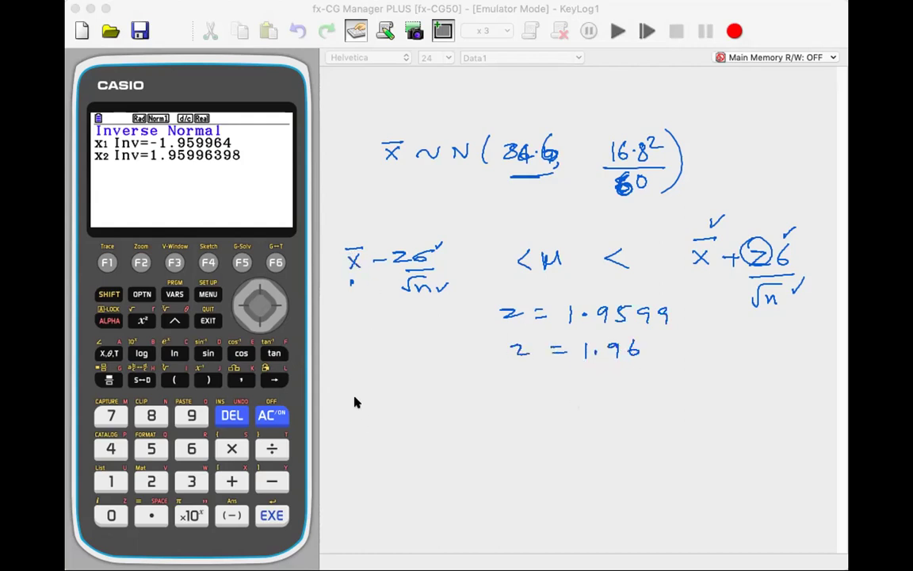
Write the lower bound 84.6 − 1.96×16.8/√60 < and underline the calculator's 1.9599
{"action": "left_click_drag", "start_coordinate": [342, 373], "coordinate": [367, 388]}
{"action": "left_click", "coordinate": [389, 377]}
{"action": "left_click", "coordinate": [463, 391]}
{"action": "mouse_move", "coordinate": [449, 379]}
{"action": "left_mouse_down"}
{"action": "mouse_move", "coordinate": [450, 400]}
{"action": "mouse_move", "coordinate": [487, 397]}
{"action": "left_mouse_up"}
{"action": "left_click", "coordinate": [590, 316]}
{"action": "left_click_drag", "start_coordinate": [575, 329], "coordinate": [666, 325]}
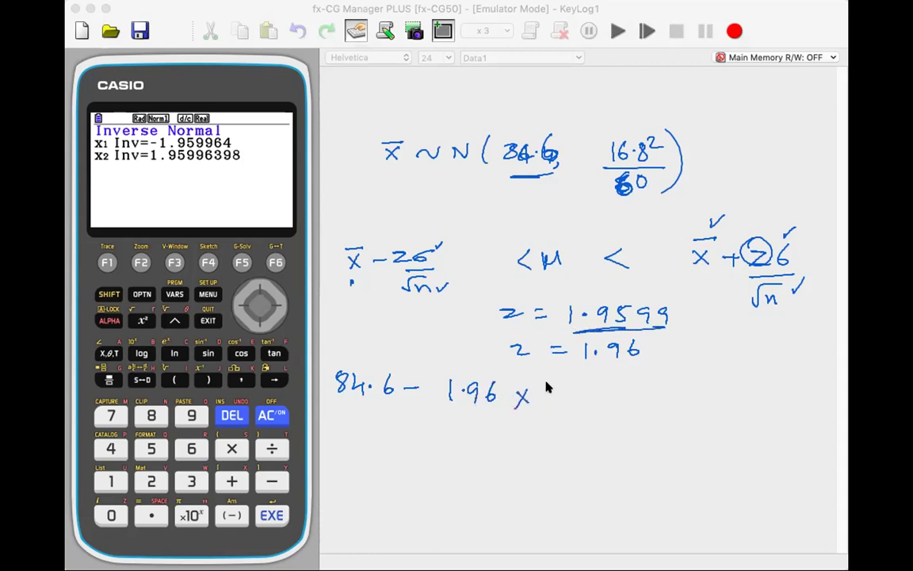
{"action": "mouse_move", "coordinate": [563, 384]}
{"action": "left_mouse_down"}
{"action": "mouse_move", "coordinate": [558, 398]}
{"action": "mouse_move", "coordinate": [581, 388]}
{"action": "left_mouse_up"}
{"action": "left_click", "coordinate": [569, 397]}
{"action": "left_click_drag", "start_coordinate": [561, 428], "coordinate": [563, 440]}
{"action": "left_click_drag", "start_coordinate": [622, 387], "coordinate": [623, 407]}
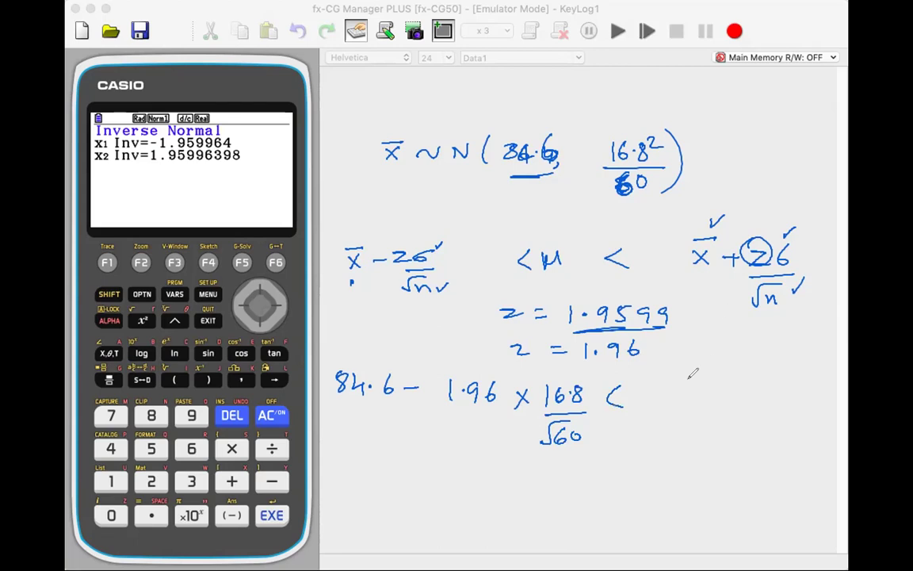
Write μ < 84.6 + 1.96×16.8/√60 for the upper bound
{"action": "left_click_drag", "start_coordinate": [658, 391], "coordinate": [705, 414]}
{"action": "mouse_move", "coordinate": [738, 386]}
{"action": "left_mouse_down"}
{"action": "mouse_move", "coordinate": [732, 393]}
{"action": "mouse_move", "coordinate": [738, 387]}
{"action": "mouse_move", "coordinate": [763, 410]}
{"action": "mouse_move", "coordinate": [807, 403]}
{"action": "left_mouse_up"}
{"action": "left_click", "coordinate": [773, 405]}
{"action": "mouse_move", "coordinate": [803, 396]}
{"action": "left_mouse_down"}
{"action": "mouse_move", "coordinate": [802, 410]}
{"action": "mouse_move", "coordinate": [769, 445]}
{"action": "mouse_move", "coordinate": [817, 442]}
{"action": "left_mouse_up"}
{"action": "left_click", "coordinate": [777, 442]}
{"action": "mouse_move", "coordinate": [817, 430]}
{"action": "left_mouse_down"}
{"action": "mouse_move", "coordinate": [807, 442]}
{"action": "mouse_move", "coordinate": [821, 442]}
{"action": "left_mouse_up"}
{"action": "mouse_move", "coordinate": [830, 428]}
{"action": "left_mouse_down"}
{"action": "mouse_move", "coordinate": [827, 441]}
{"action": "mouse_move", "coordinate": [839, 430]}
{"action": "mouse_move", "coordinate": [845, 452]}
{"action": "left_mouse_up"}
{"action": "left_click", "coordinate": [834, 441]}
{"action": "left_click_drag", "start_coordinate": [814, 458], "coordinate": [844, 456]}
{"action": "left_click_drag", "start_coordinate": [828, 466], "coordinate": [825, 479]}
{"action": "left_click_drag", "start_coordinate": [835, 469], "coordinate": [834, 469]}
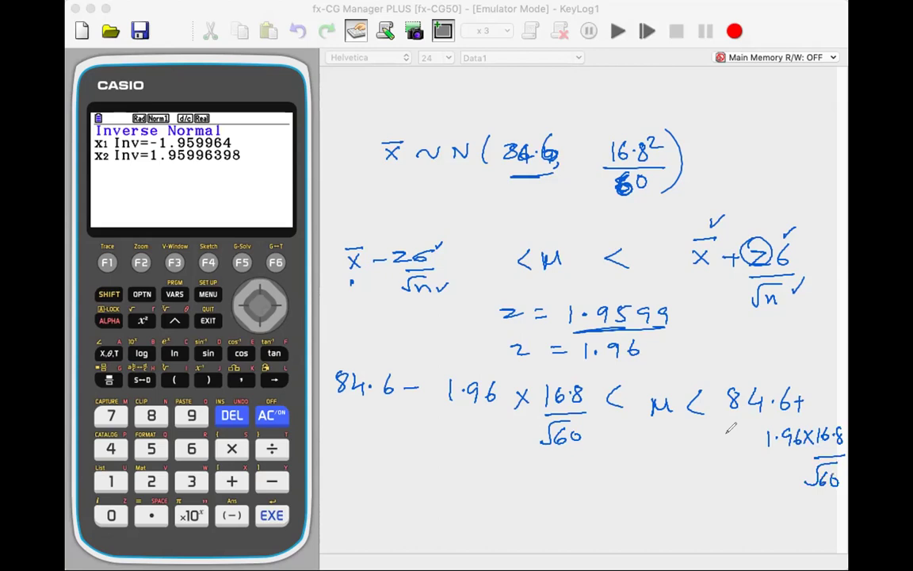